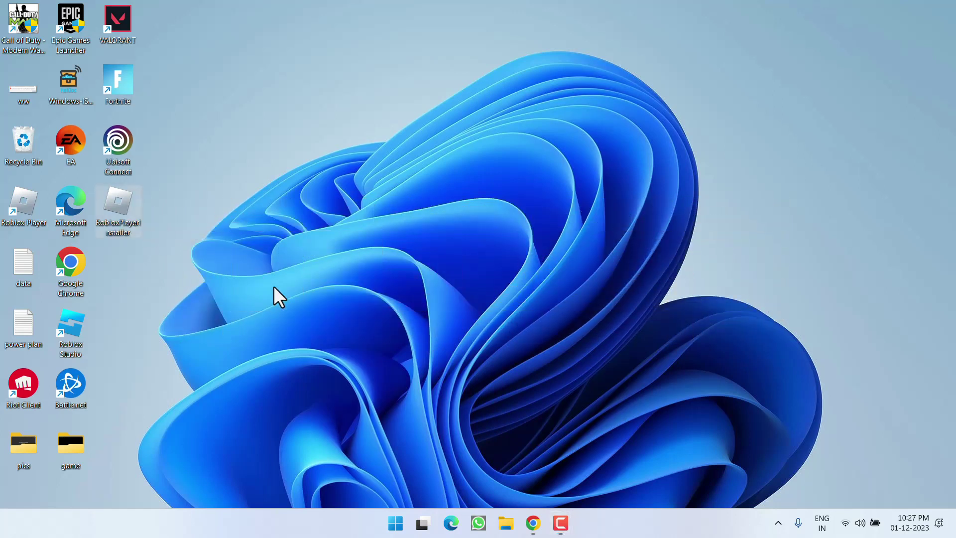
# Run RobloxPlayerInstaller from the desktop, close the launched Roblox window, and view the Roblox download page in Chrome before minimizing it
pyautogui.doubleClick(121, 200)
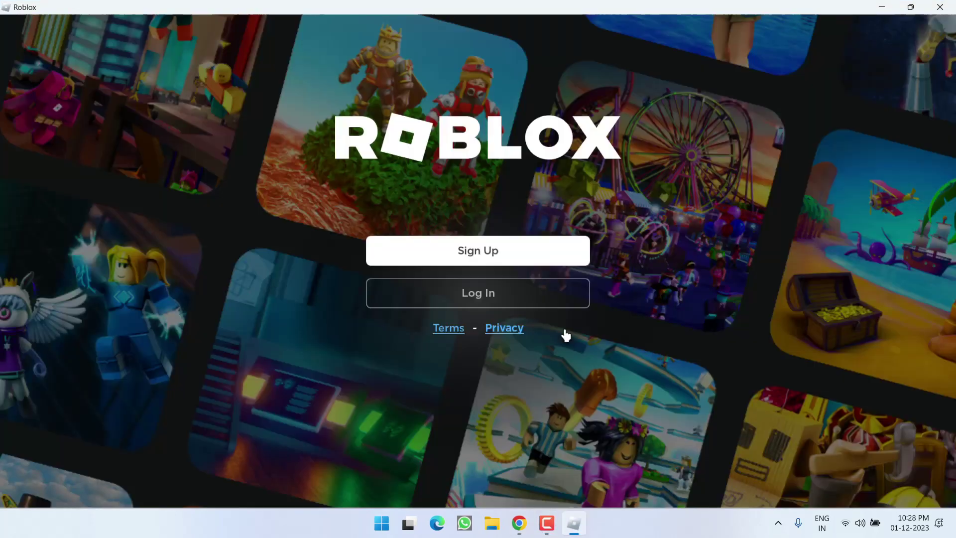
pyautogui.click(940, 7)
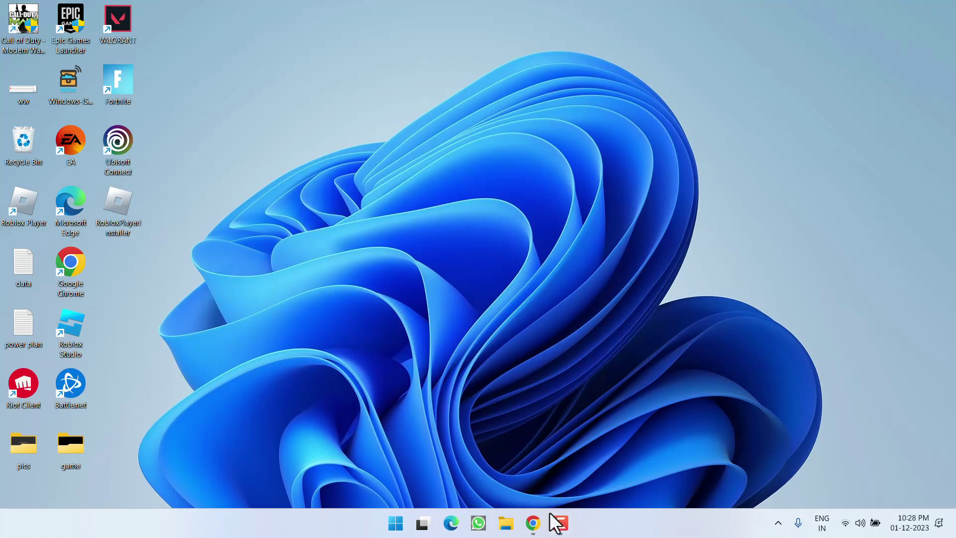
pyautogui.click(533, 523)
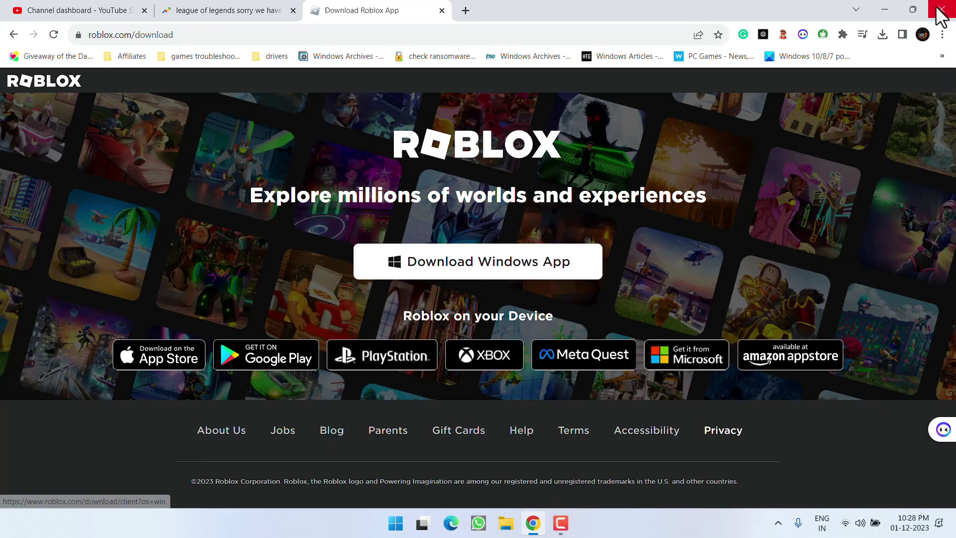
pyautogui.click(885, 9)
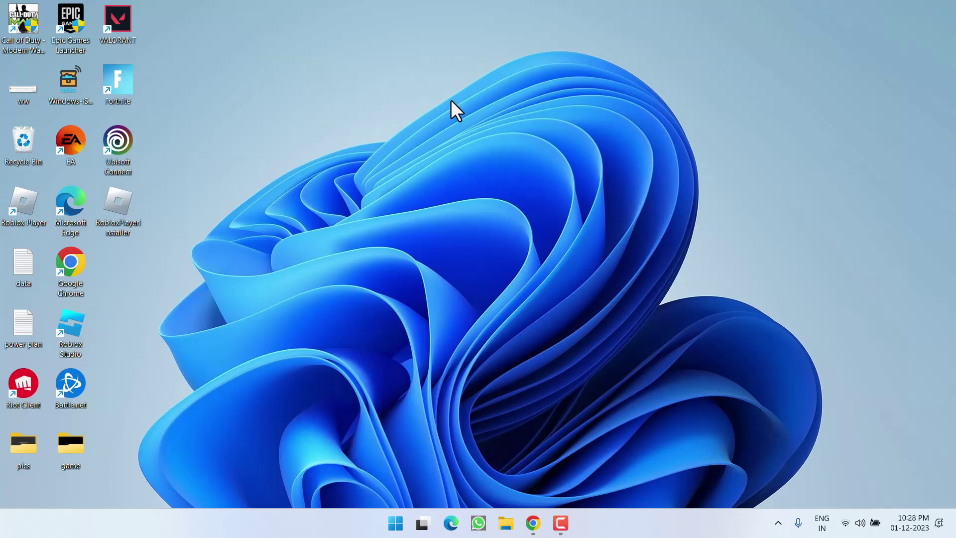
# Open the local application data folder through the Run dialog with %localappdata%
pyautogui.rightClick(394, 523)
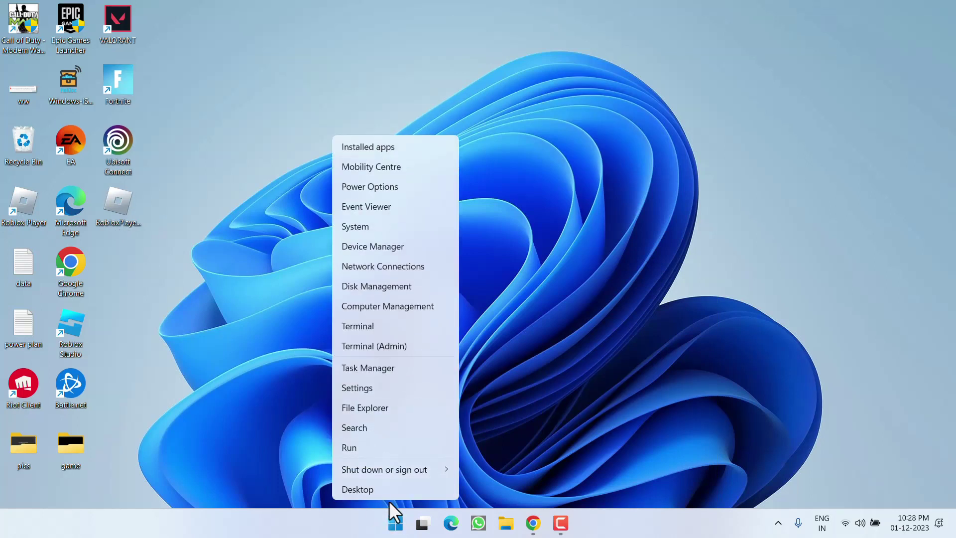
pyautogui.click(350, 447)
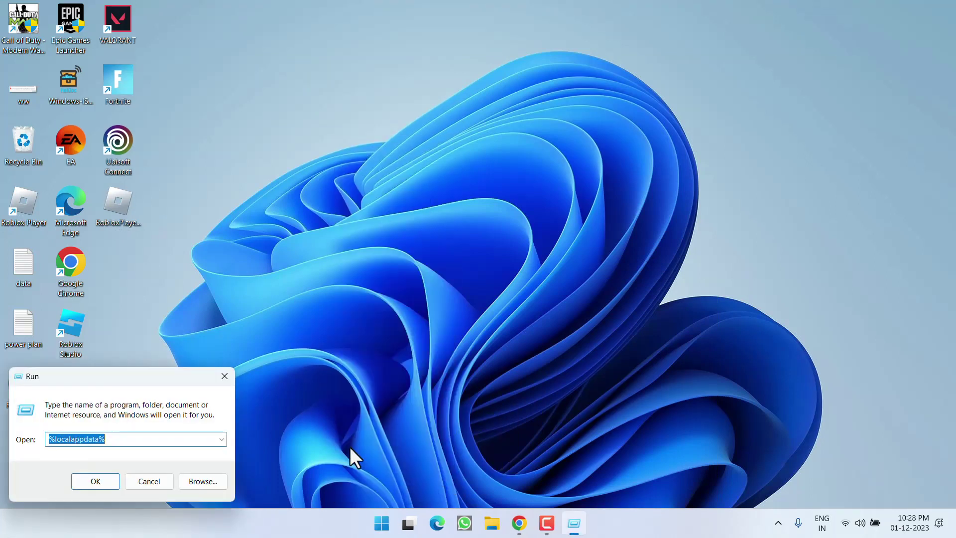
pyautogui.write('%localappdata%')
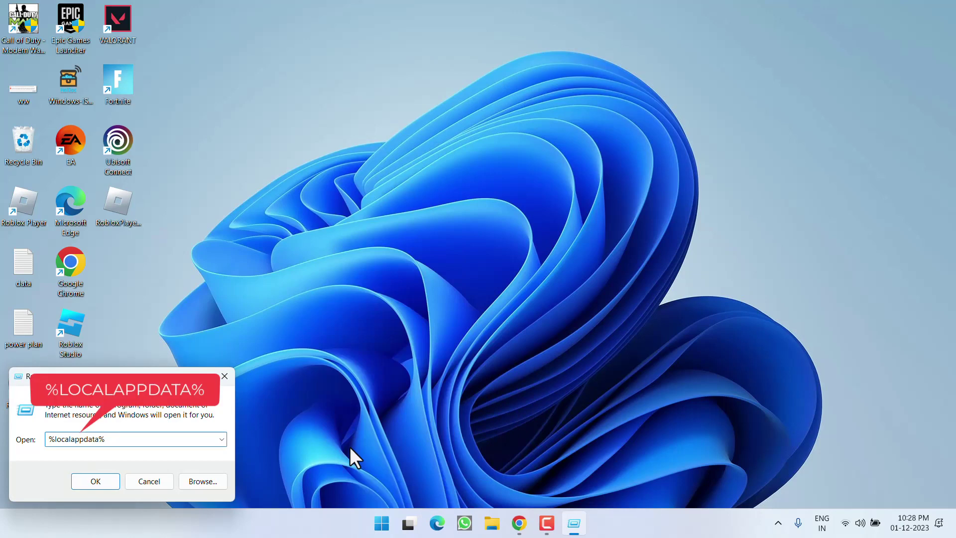
pyautogui.press('Return')
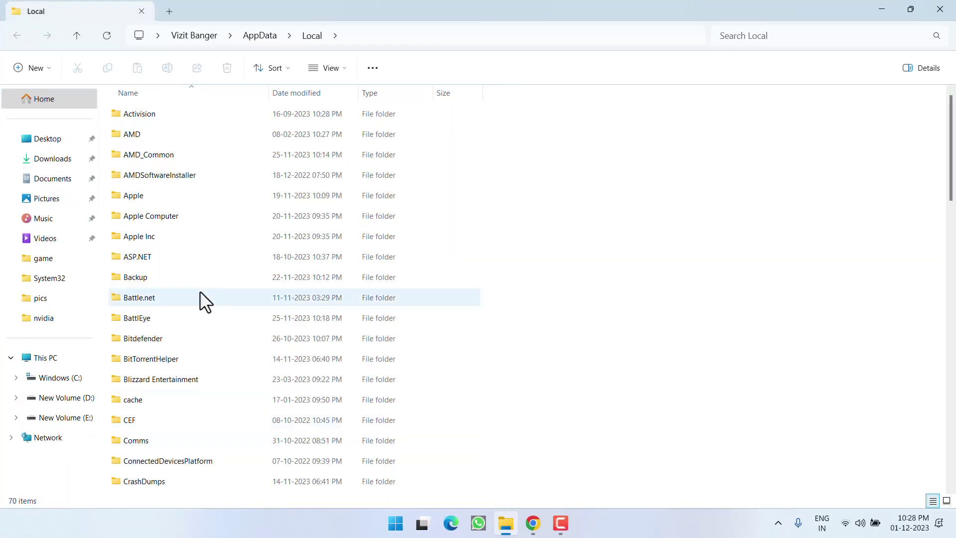
# Open the Versions folder inside the Roblox folder of the local application data
pyautogui.scroll(-15, 130, 275)
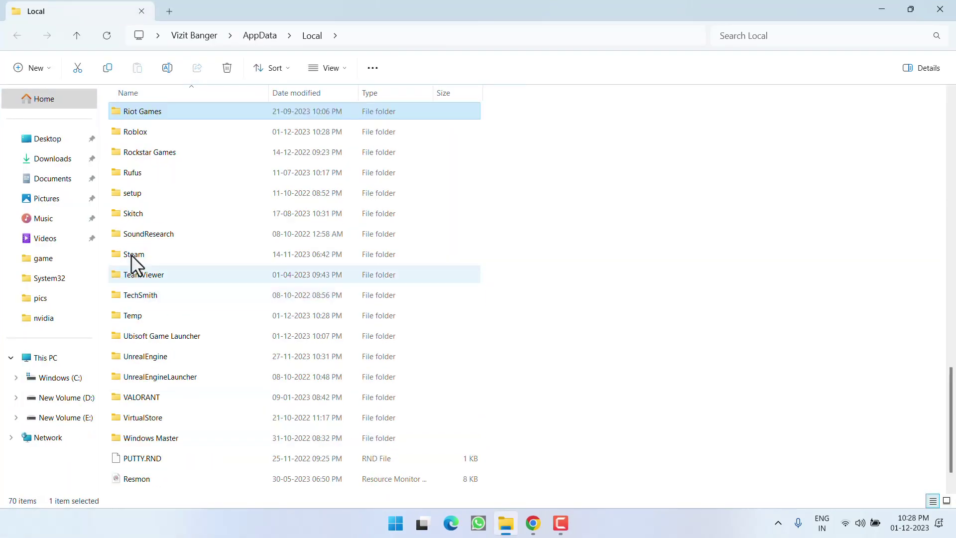
pyautogui.click(136, 130)
pyautogui.doubleClick(136, 129)
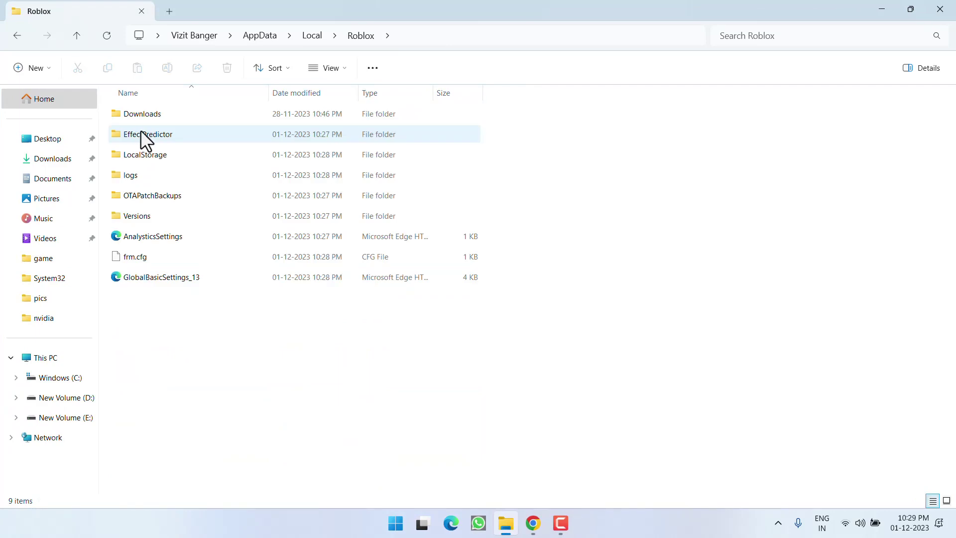
pyautogui.click(134, 216)
pyautogui.doubleClick(134, 217)
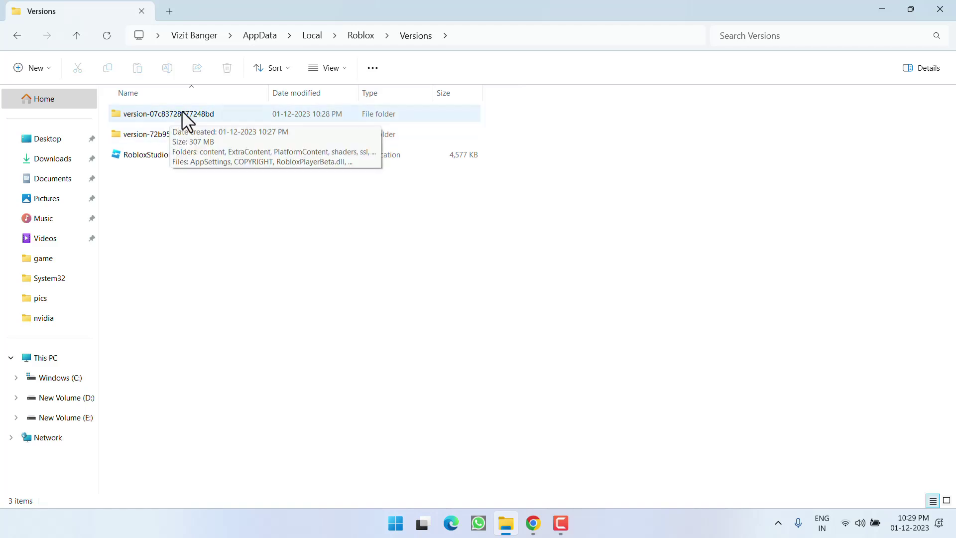
pyautogui.doubleClick(148, 112)
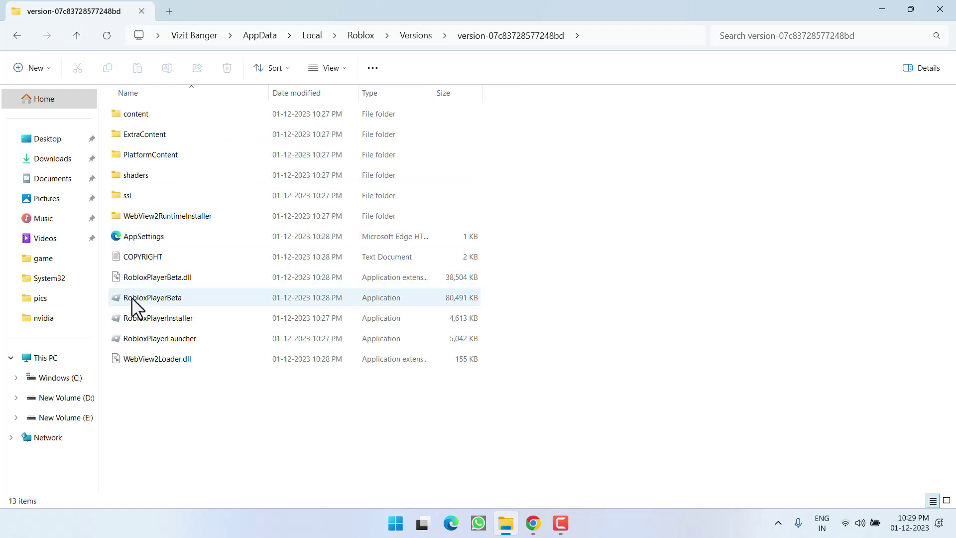
pyautogui.click(151, 344)
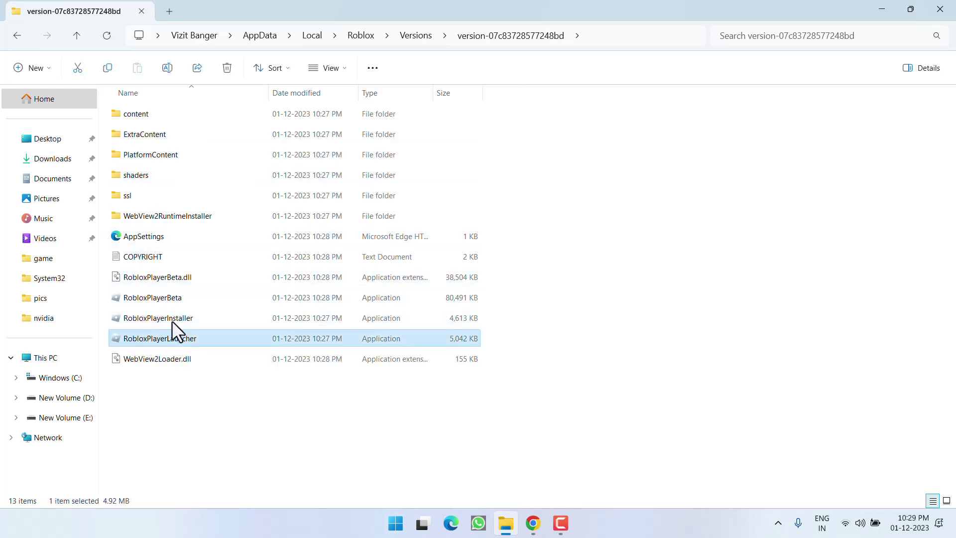
pyautogui.click(416, 36)
# Run RobloxPlayerLauncher from the version-72b95a99cfcf4b7d folder as administrator, acknowledge the finished installation, and close the folder window
pyautogui.click(165, 135)
pyautogui.doubleClick(165, 135)
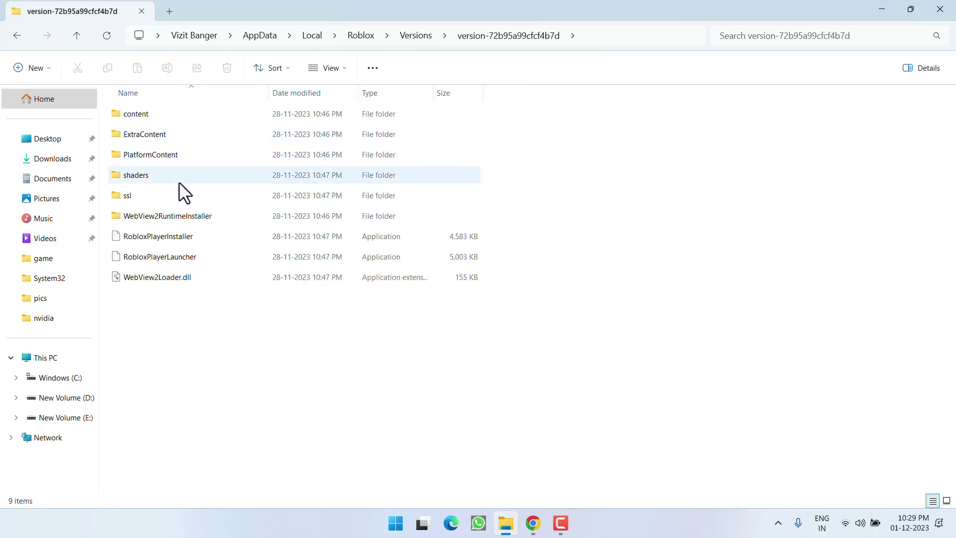
pyautogui.click(189, 259)
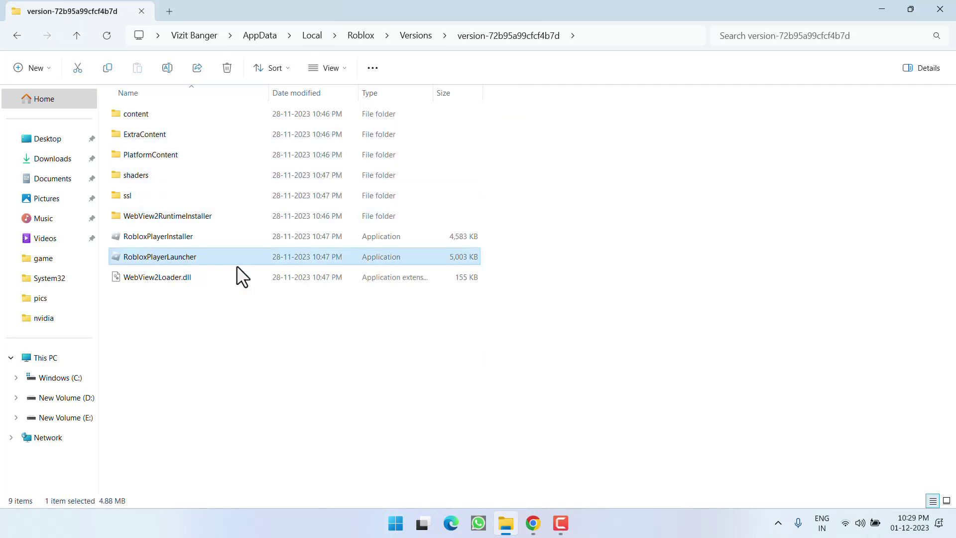
pyautogui.rightClick(164, 256)
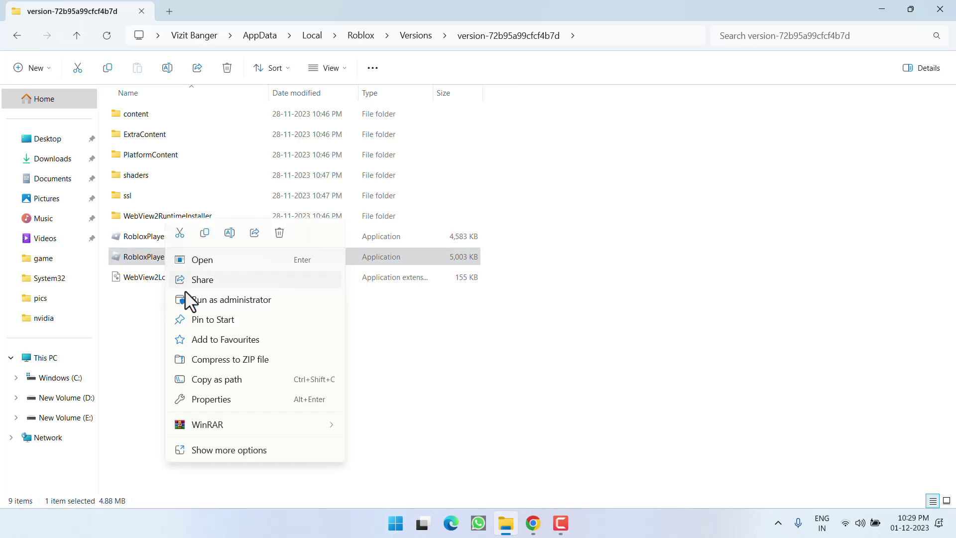
pyautogui.click(255, 299)
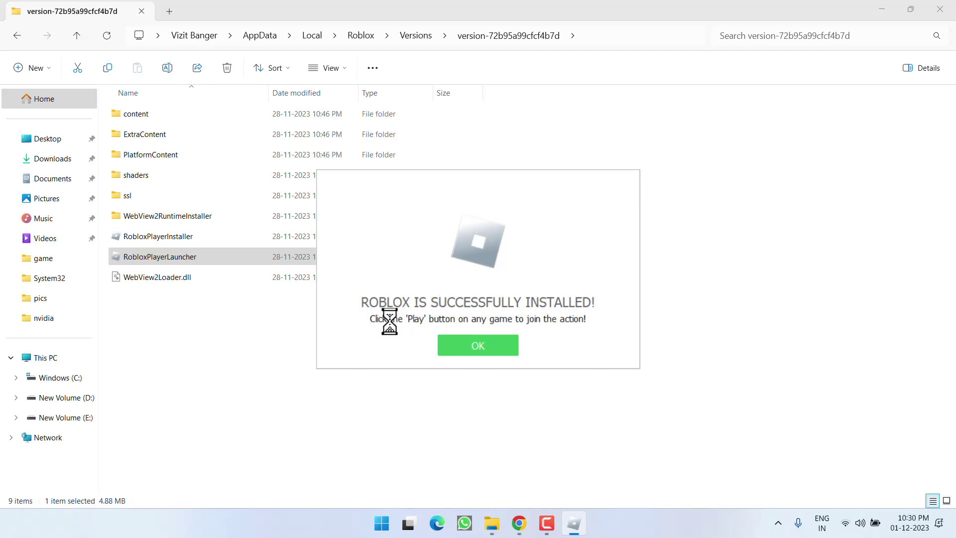
pyautogui.click(496, 350)
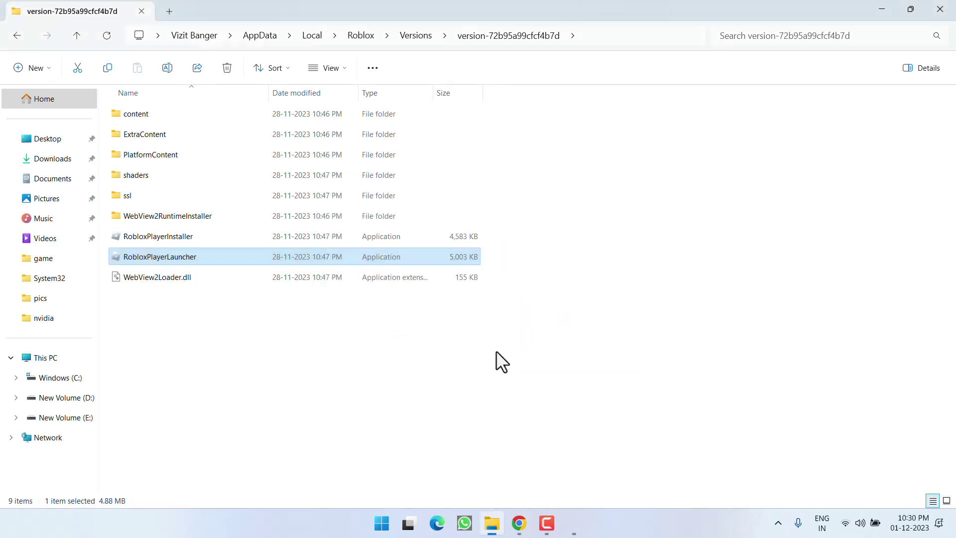
pyautogui.click(941, 9)
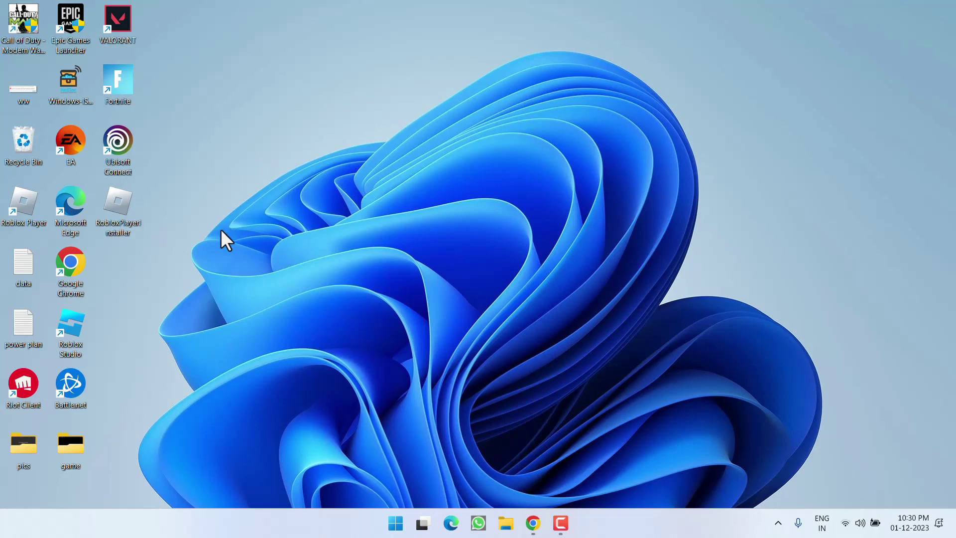
# Search Windows for "roblox studio" and follow its shortcut's file location to the Roblox Versions folder in Program Files (x86)
pyautogui.click(396, 522)
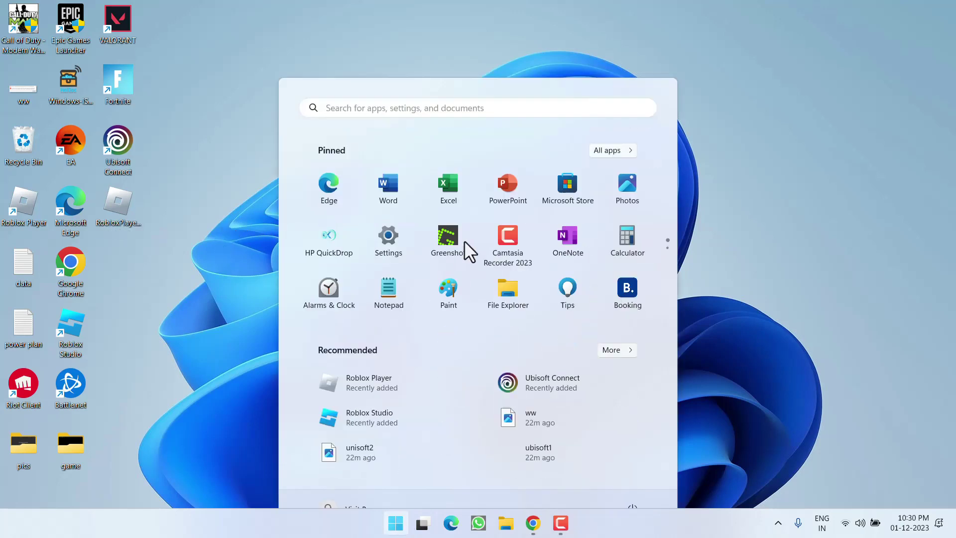
pyautogui.write('roblox ')
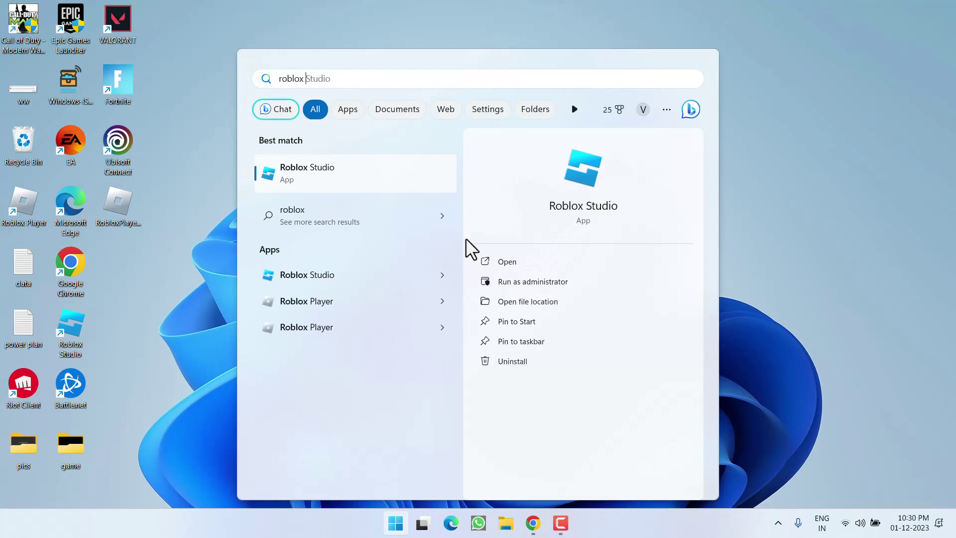
pyautogui.write('studio')
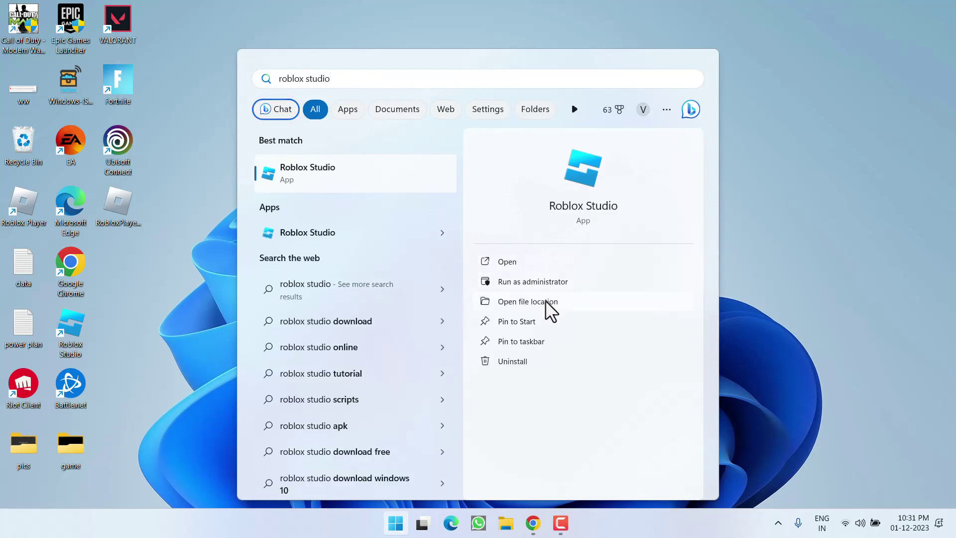
pyautogui.click(528, 302)
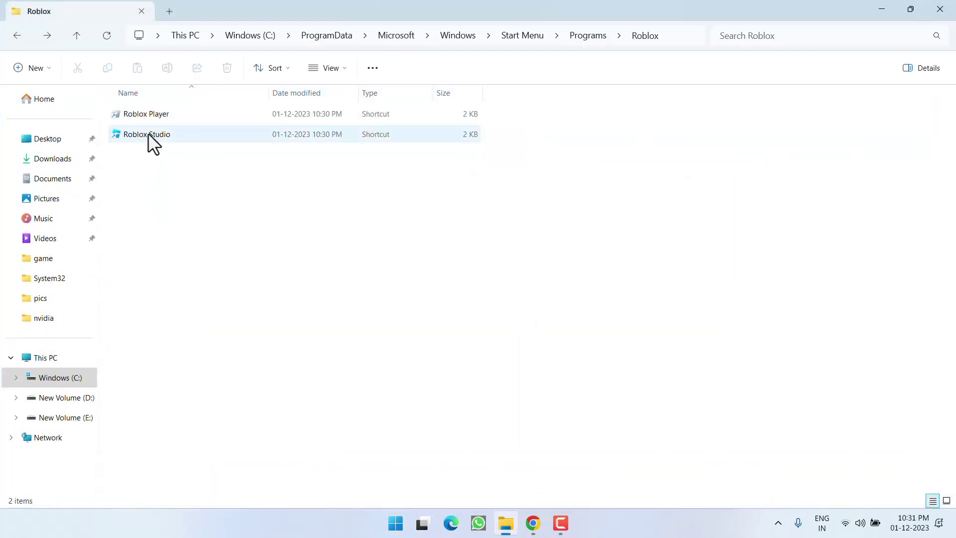
pyautogui.rightClick(148, 131)
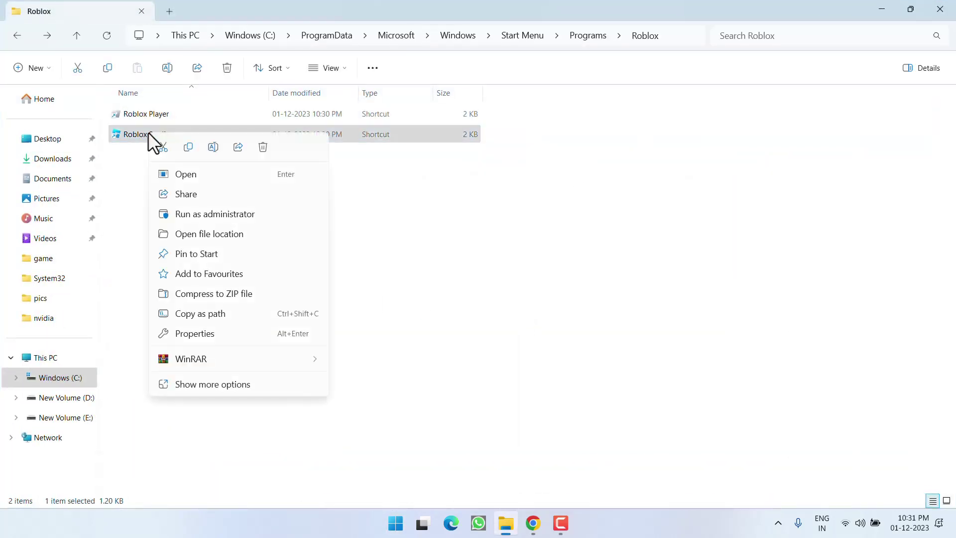
pyautogui.click(207, 233)
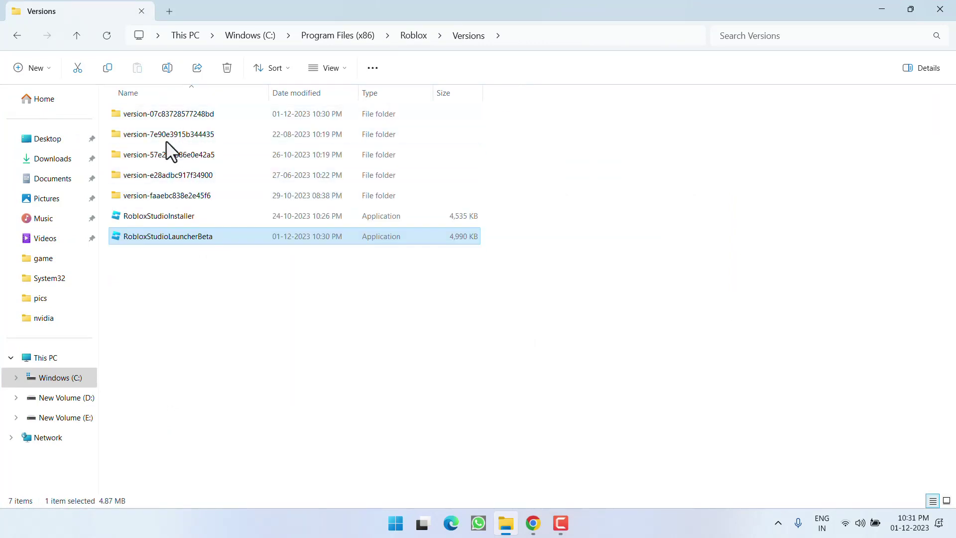
# Check the version-faaebc838e2e45f6 folder for the Roblox player application and return to the Versions folder
pyautogui.doubleClick(174, 194)
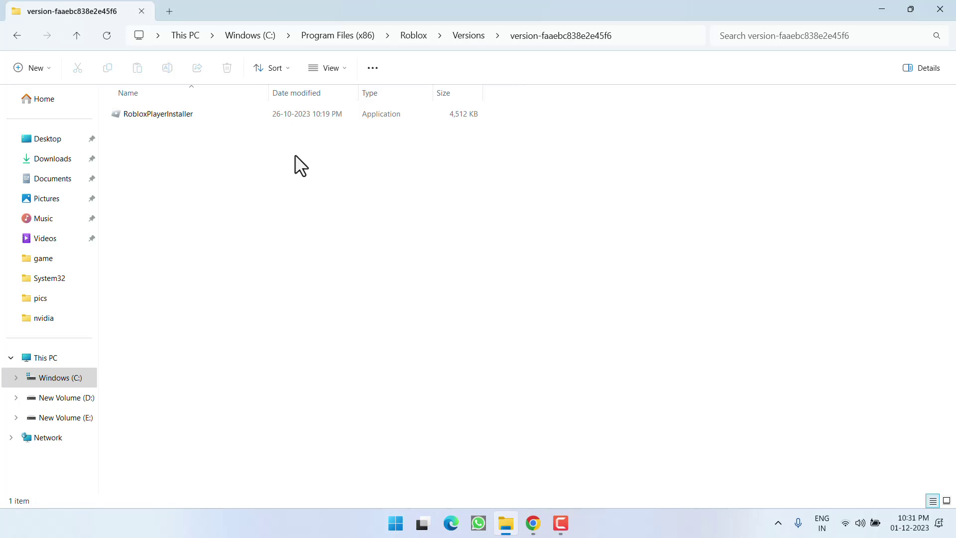
pyautogui.click(171, 113)
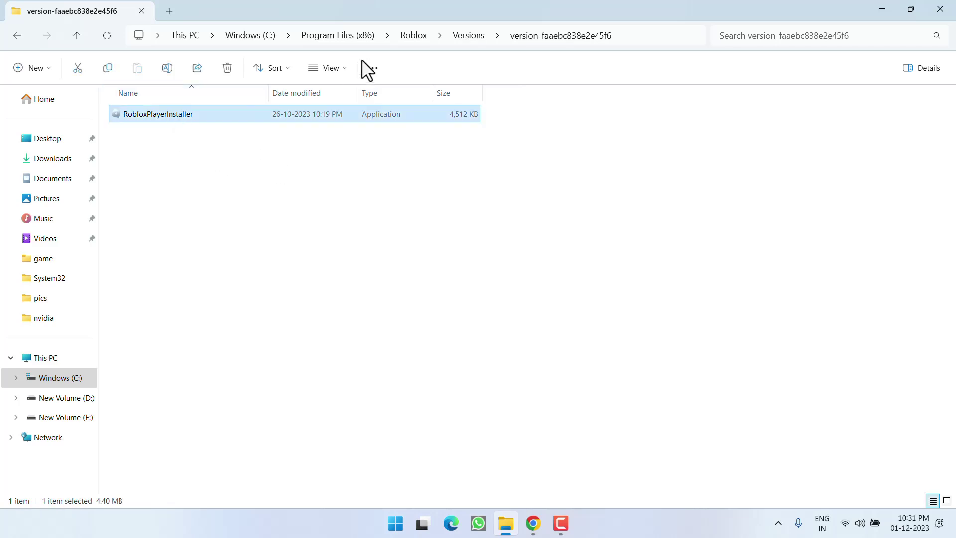
pyautogui.click(468, 35)
# Examine the available actions for RobloxPlayerLauncher in the version-e28adbc917f34900 folder, then dismiss them and close the folder window
pyautogui.doubleClick(150, 177)
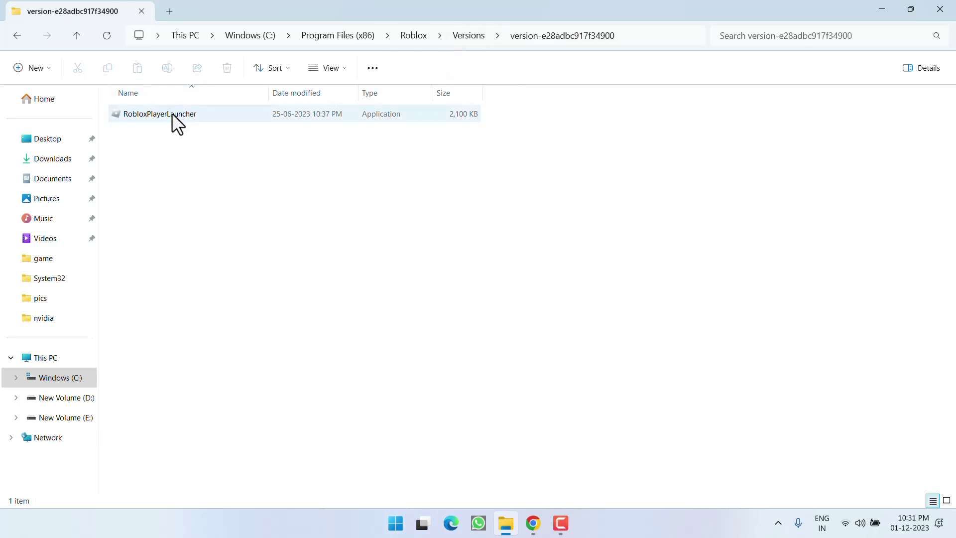
pyautogui.click(173, 115)
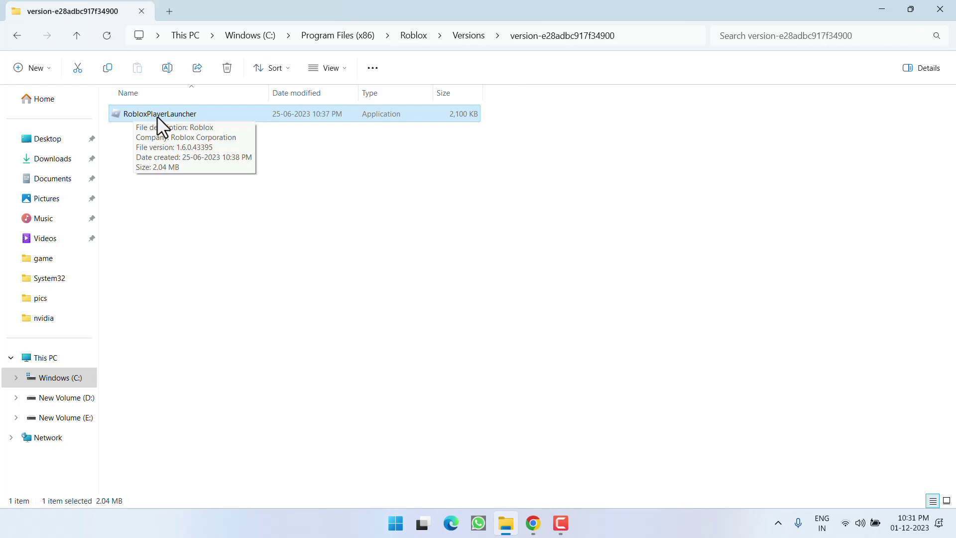
pyautogui.rightClick(157, 115)
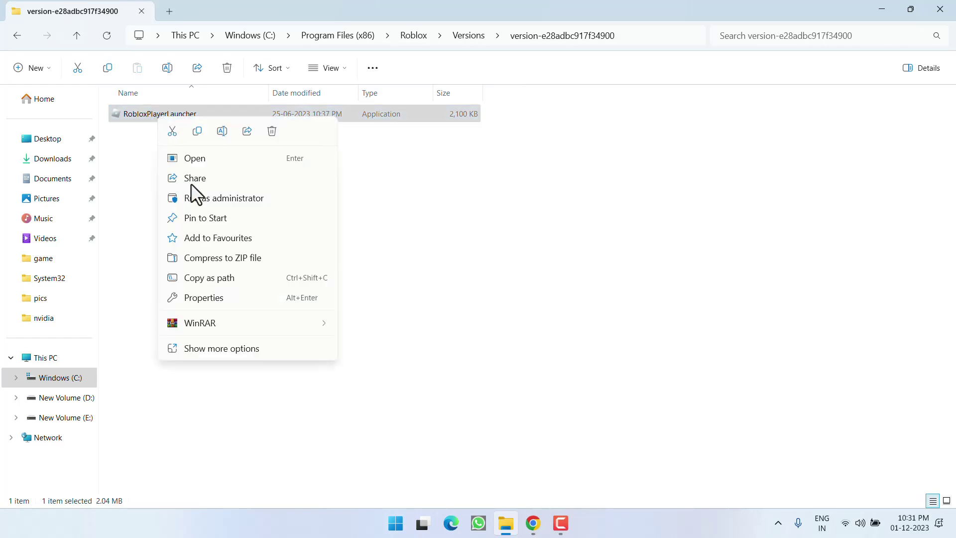
pyautogui.click(330, 198)
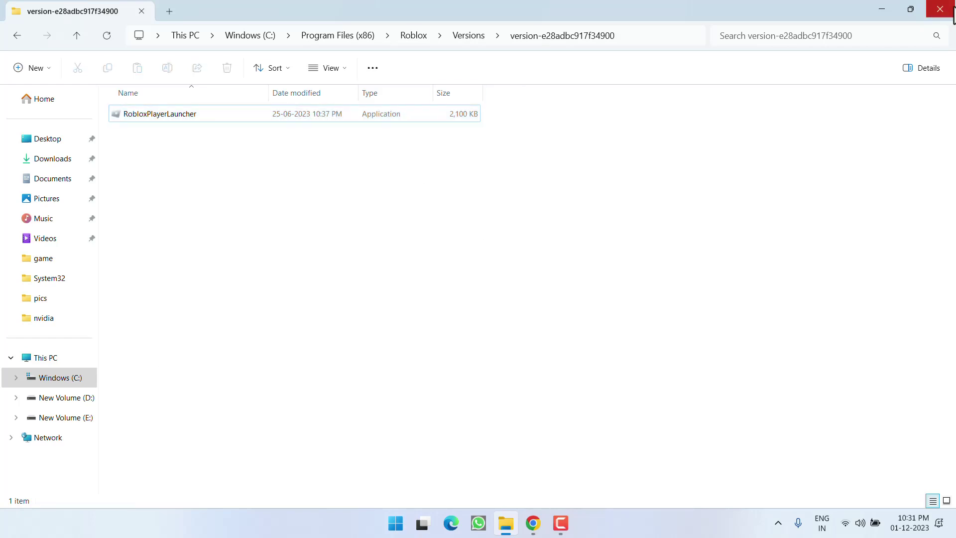
pyautogui.click(940, 10)
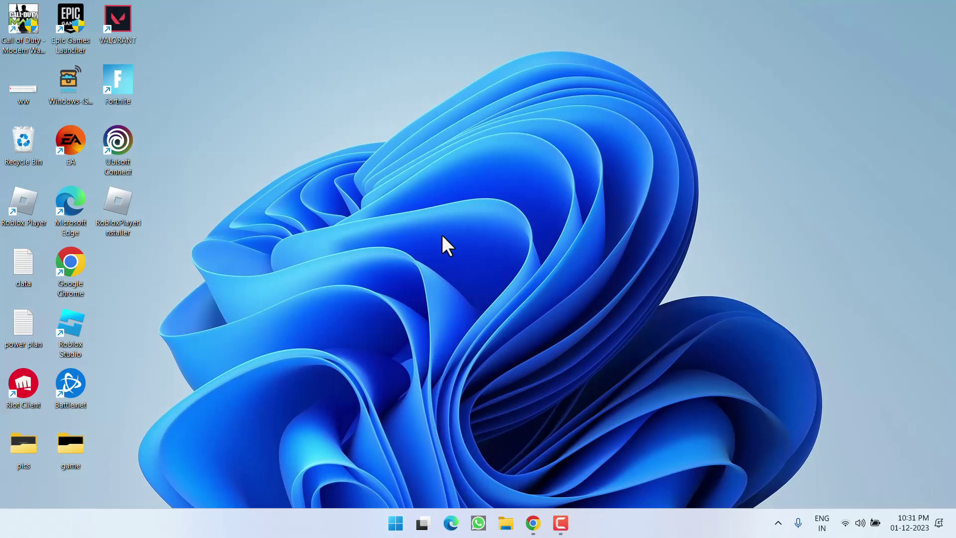